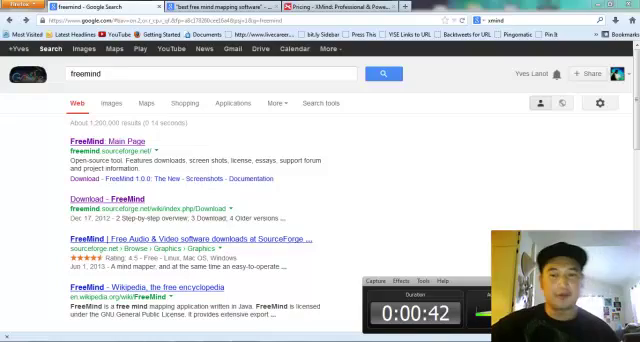
Search Google for 'freemind' and open the 'Download - FreeMind' page.
double_click(117, 74)
left_click(382, 75)
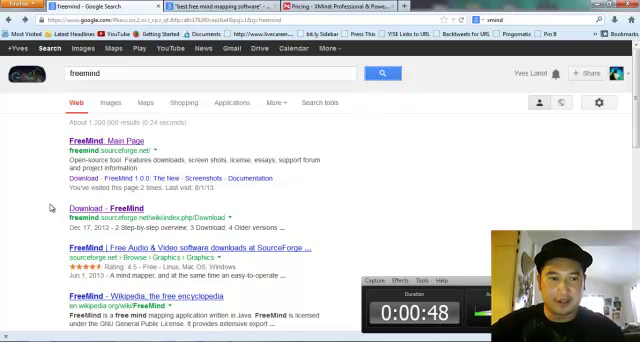
left_click(93, 210)
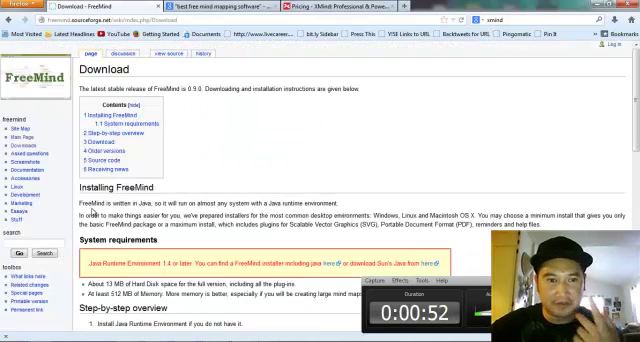
scroll(92, 212, "down", 2)
scroll(140, 252, "down", 2)
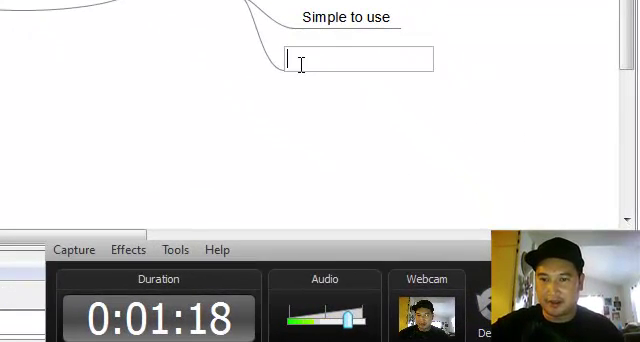
type("ENTER ")
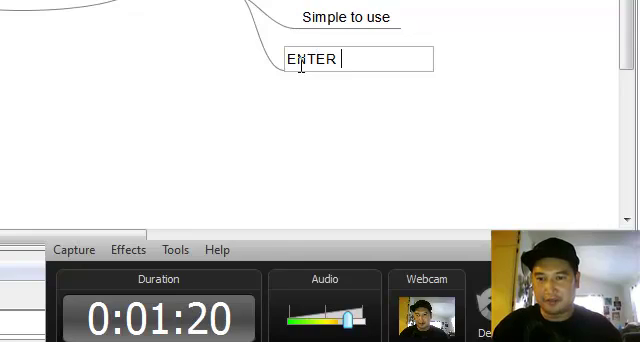
type("thoughte")
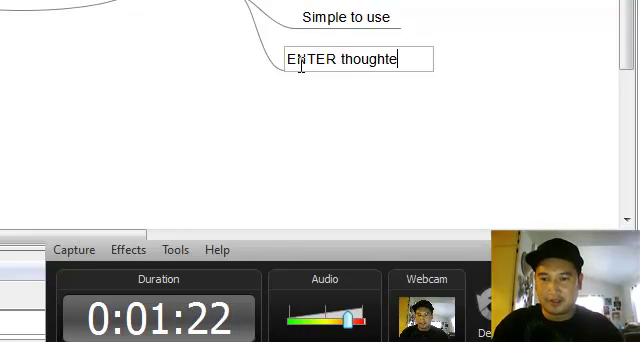
Add the 'ENTER thoughts here' and 'another one' branches, fixing a typo.
key("BackSpace")
type("s here")
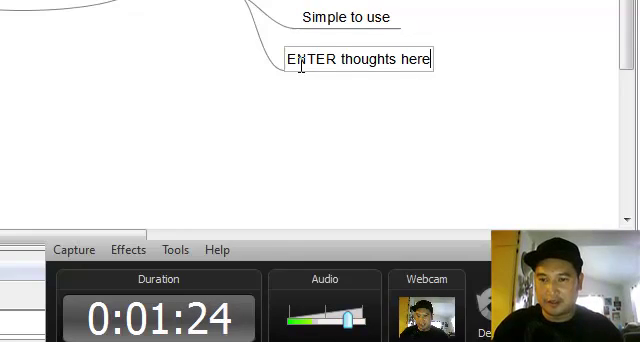
key("Return")
key("Return")
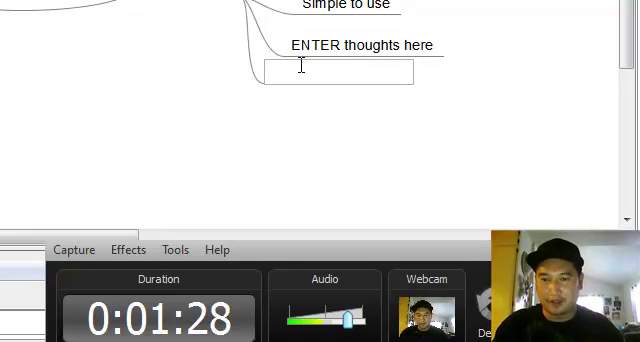
type("another one")
key("Return")
key("Return")
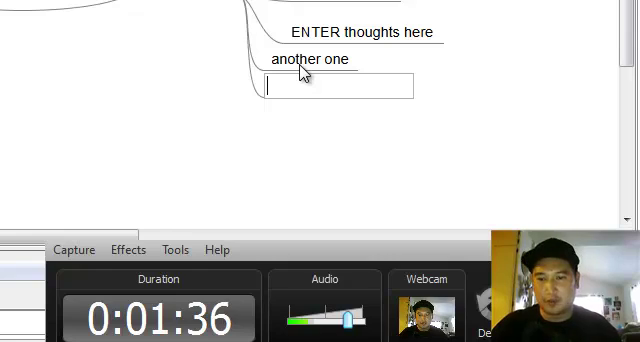
Drop the empty node and add a child branch under 'another one'.
left_click(321, 63)
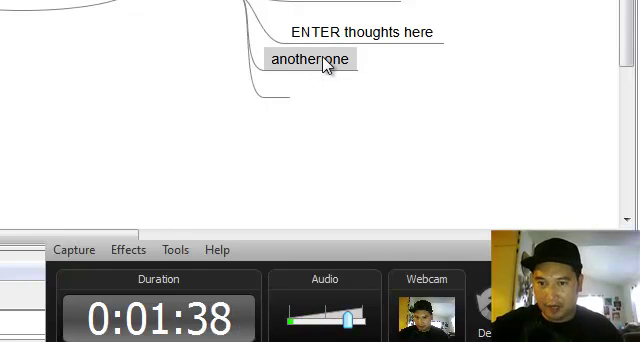
key("Tab")
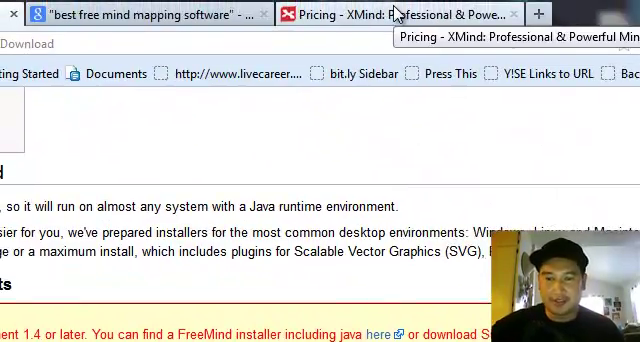
Switch to the 'Pricing - XMind' tab to view the plan comparison.
left_click(396, 13)
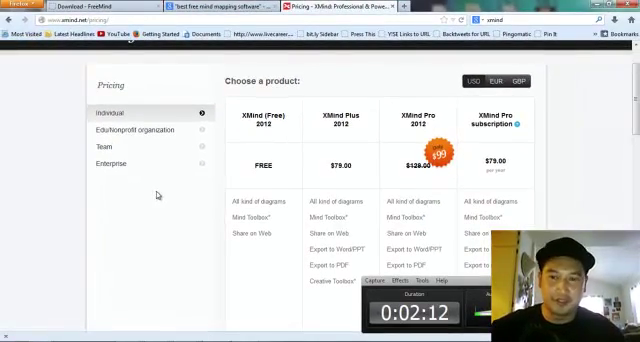
scroll(156, 195, "down", 2)
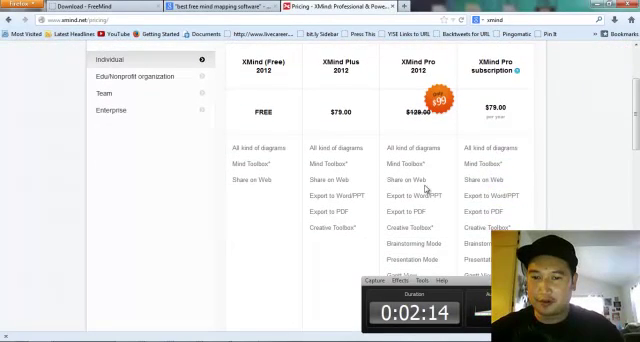
scroll(320, 190, "down", 2)
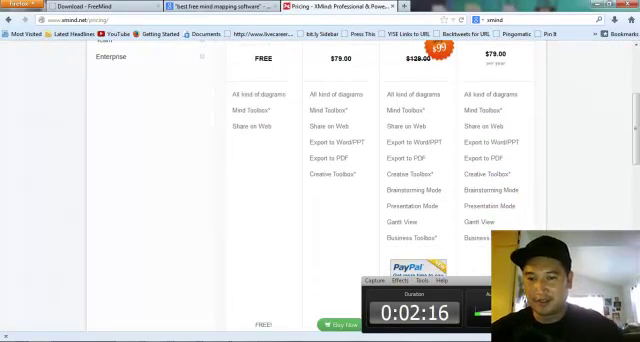
scroll(315, 148, "up", 2)
scroll(233, 243, "up", 2)
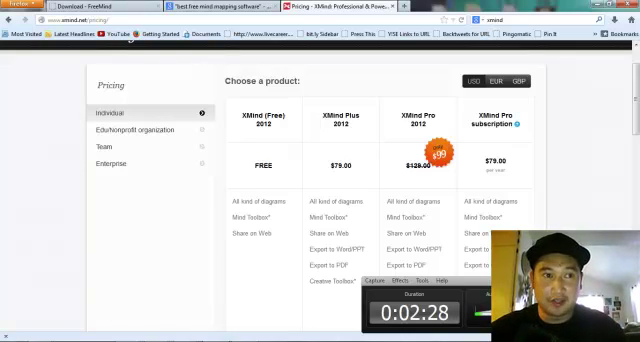
Switch from Firefox back to the FreeMind map with Alt+Tab.
key("alt+Tab")
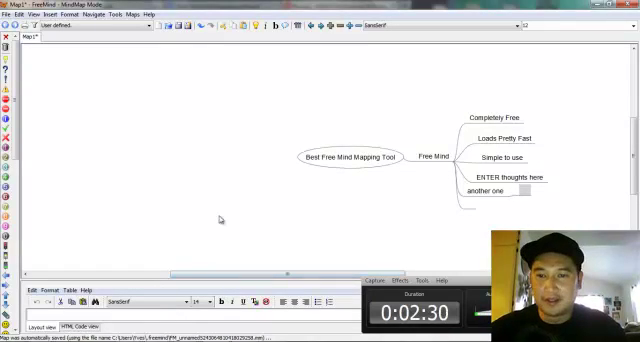